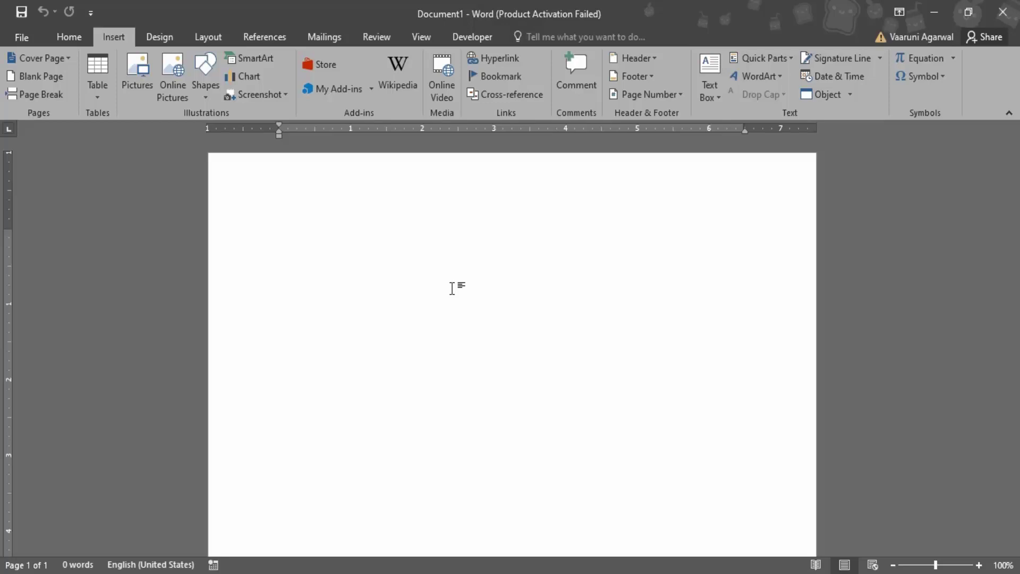
# Begin a Screen Clipping capture from the Insert tab's Screenshot menu, dimming the desktop.
pyautogui.click(80, 37)
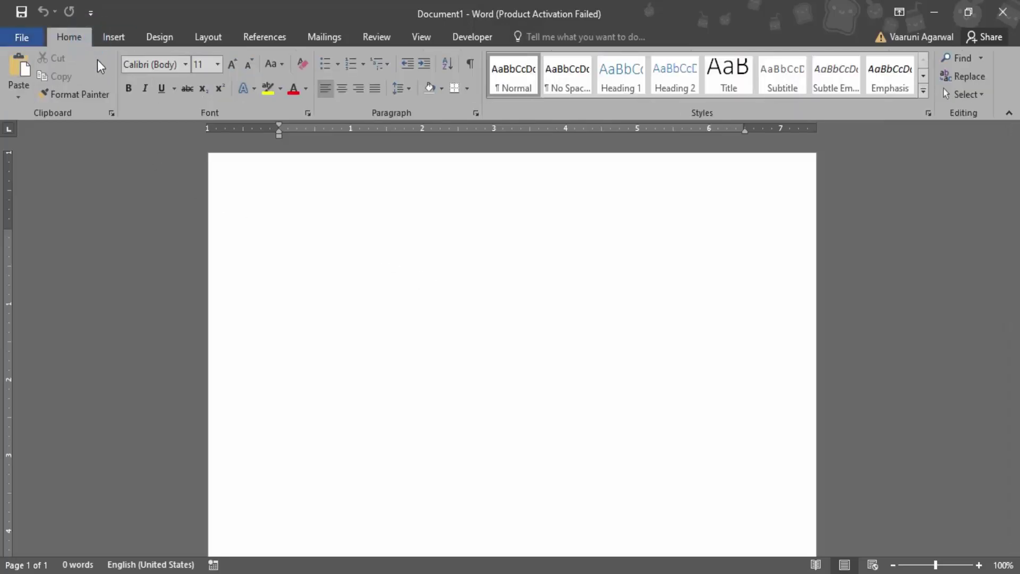
pyautogui.click(109, 39)
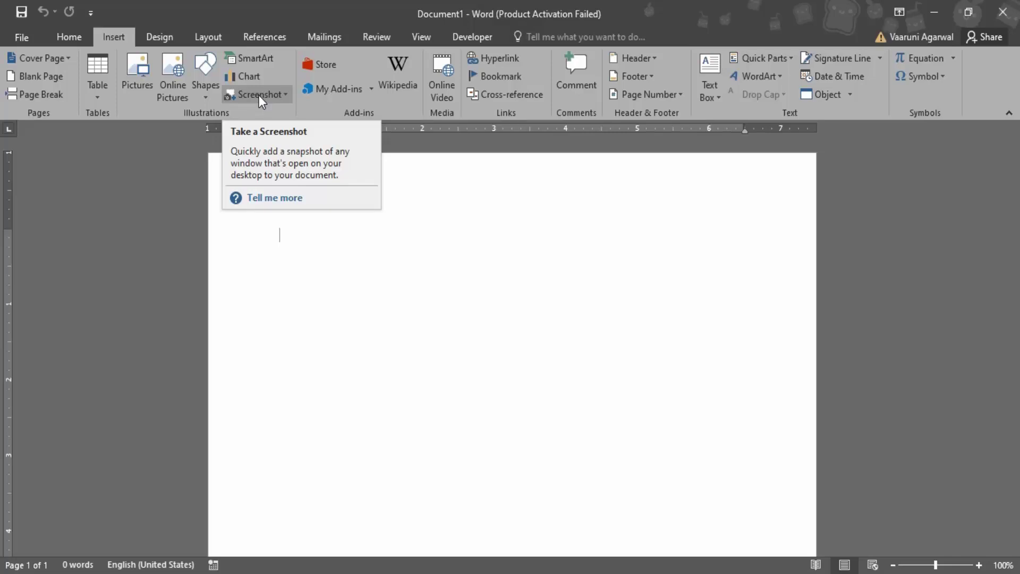
pyautogui.click(259, 95)
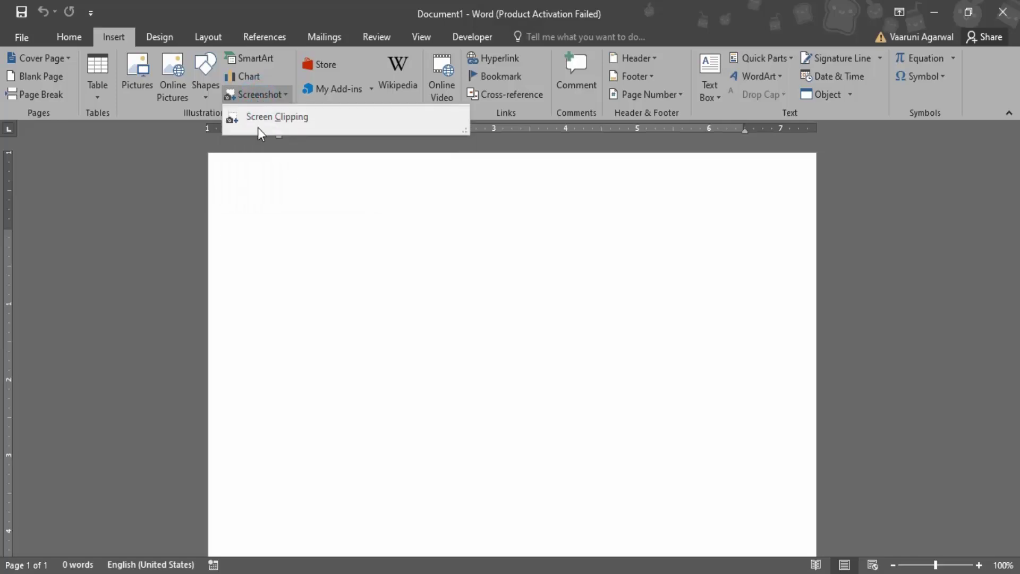
pyautogui.click(258, 126)
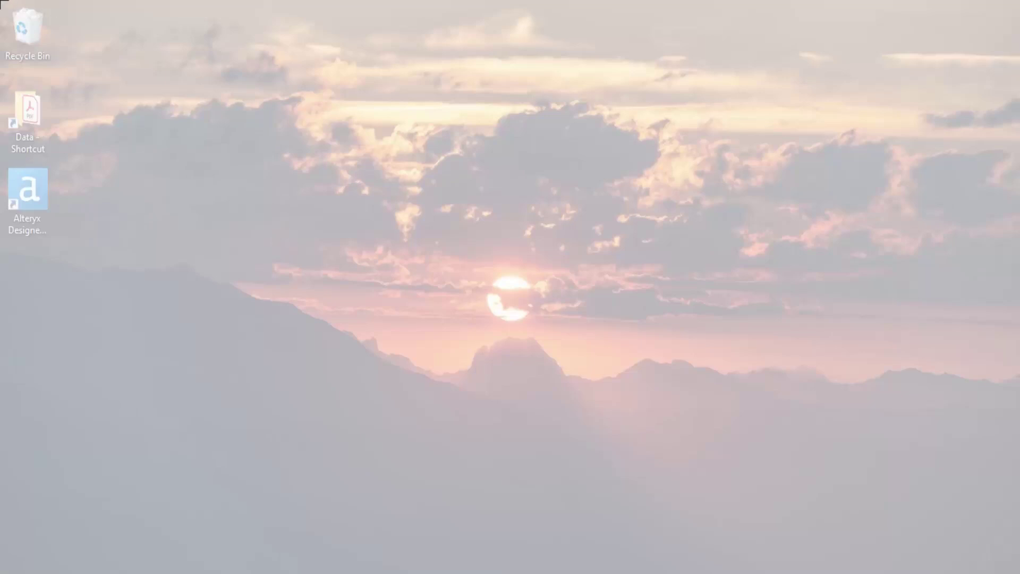
# Clip the entire desktop area so the wallpaper image lands in the document.
pyautogui.moveTo(1, 1); pyautogui.dragTo(135, 122)
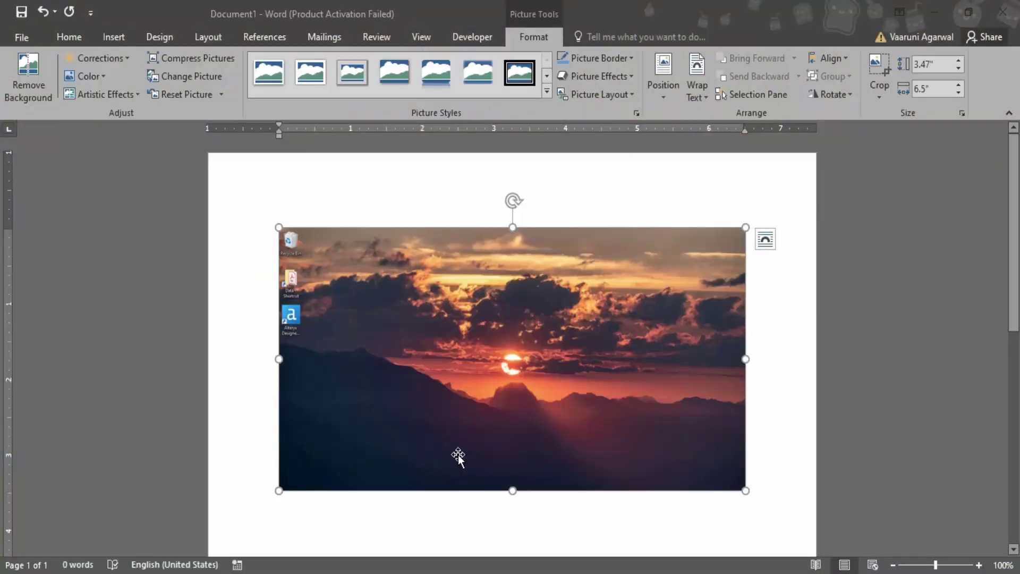
# Deselect the inserted desktop clipping, then select it again.
pyautogui.click(764, 369)
pyautogui.click(583, 372)
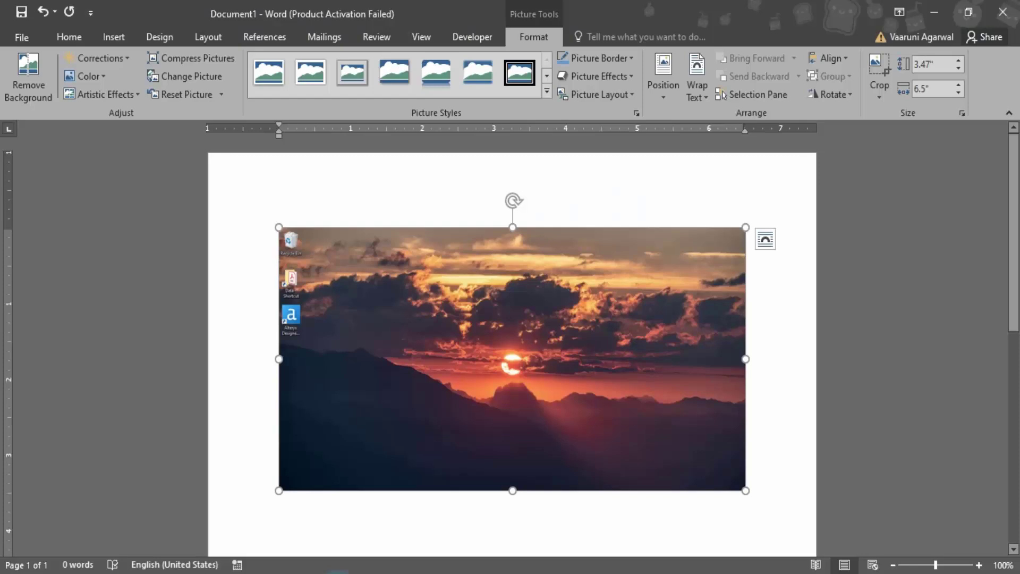
# Minimize Notepad and reopen the Screenshot list showing the Notepad and Google windows.
pyautogui.click(112, 37)
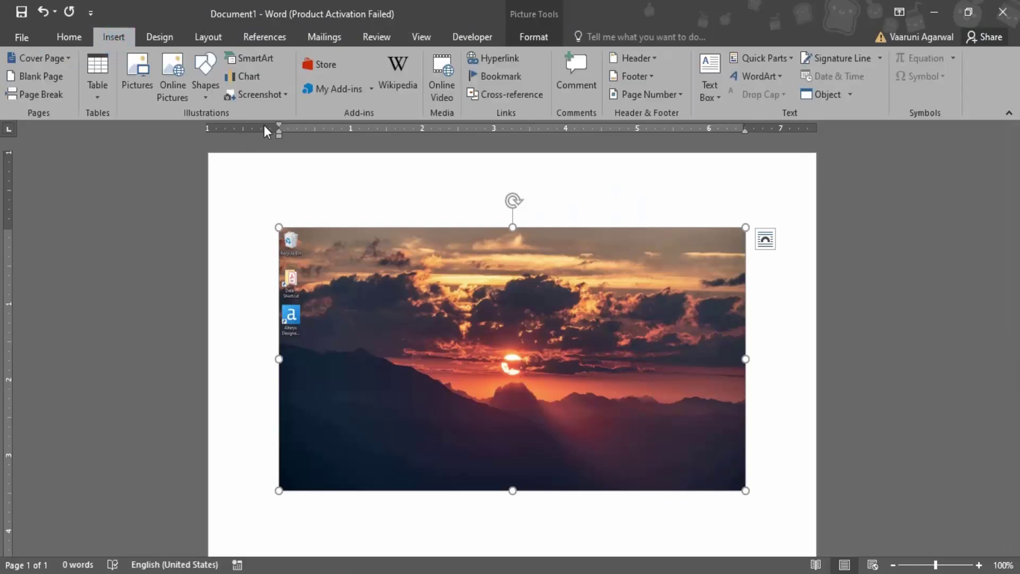
pyautogui.click(269, 96)
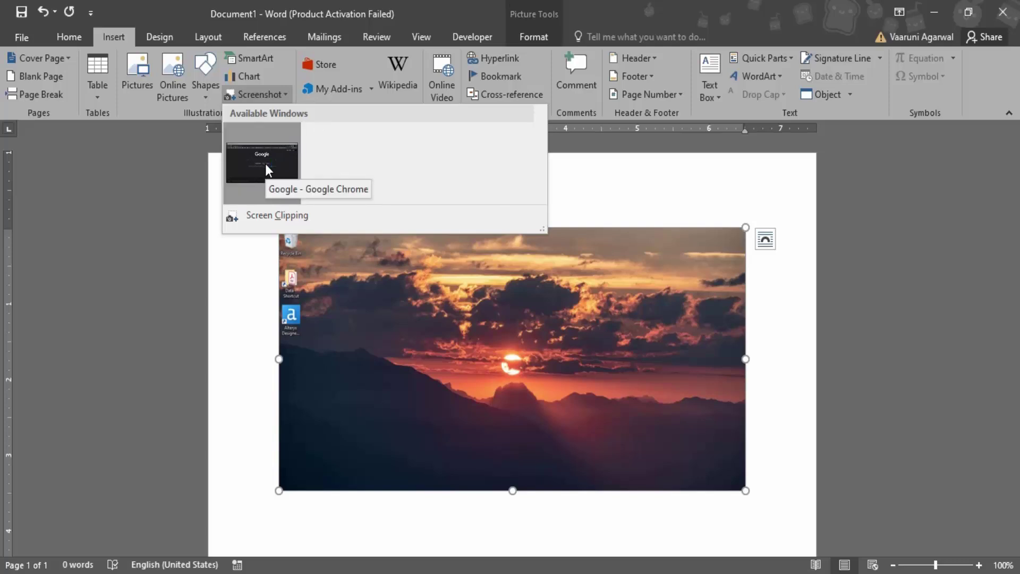
pyautogui.click(177, 390)
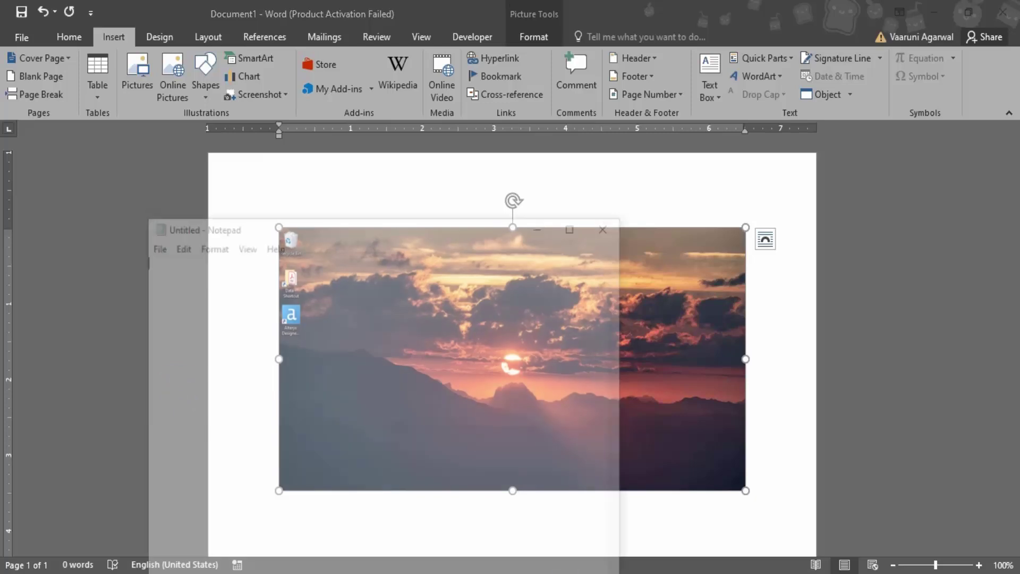
pyautogui.click(576, 223)
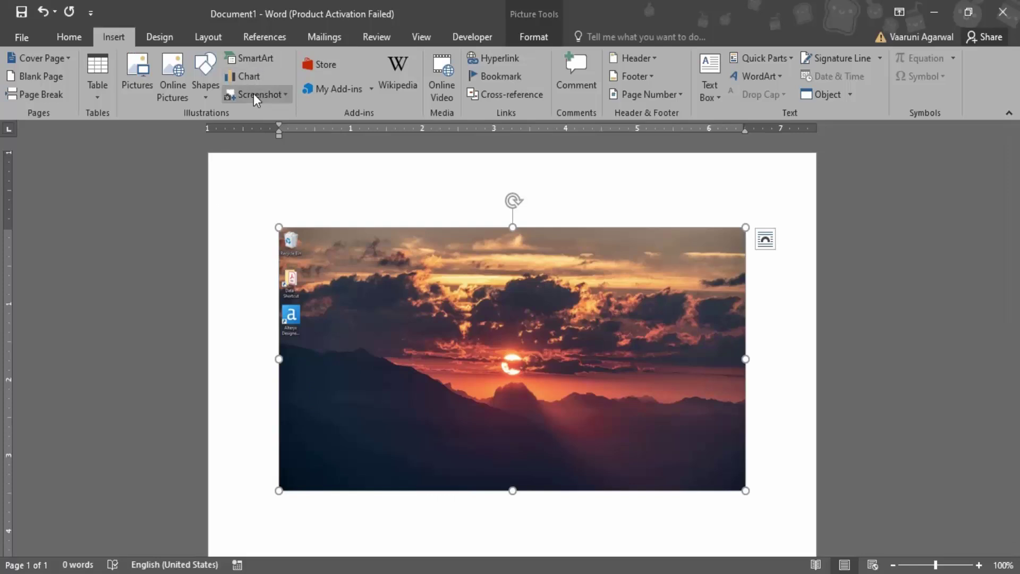
pyautogui.click(254, 94)
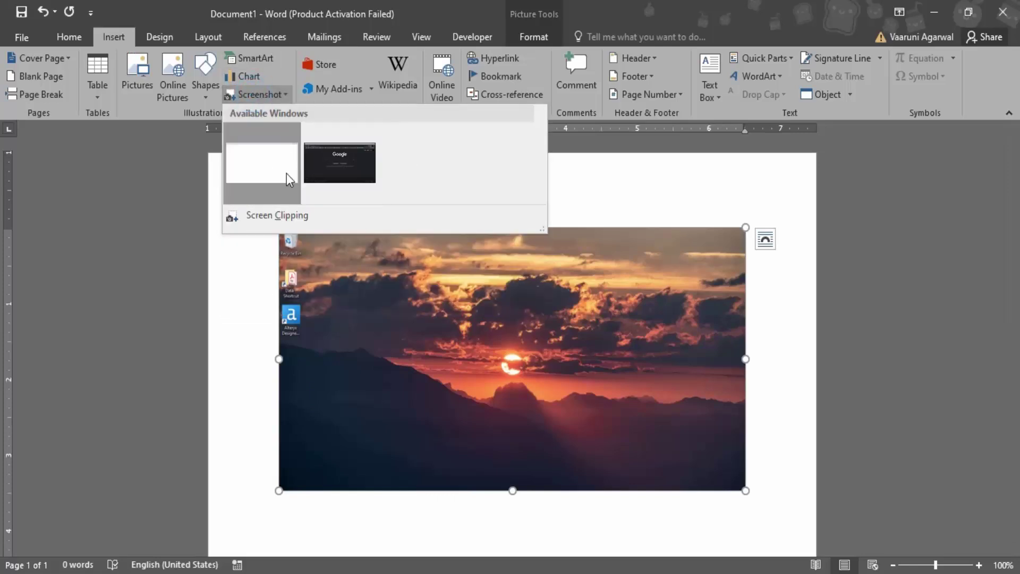
# Insert the Google Chrome window screenshot, reposition it on the page, and deselect it.
pyautogui.click(357, 186)
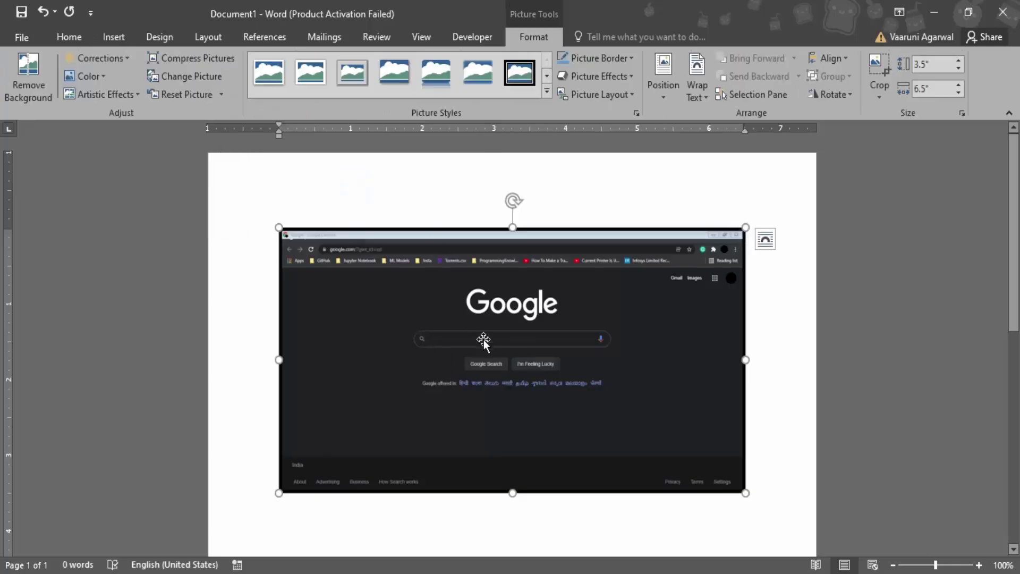
pyautogui.moveTo(533, 397)
pyautogui.mouseDown()
pyautogui.moveTo(587, 299)
pyautogui.moveTo(566, 353)
pyautogui.mouseUp()
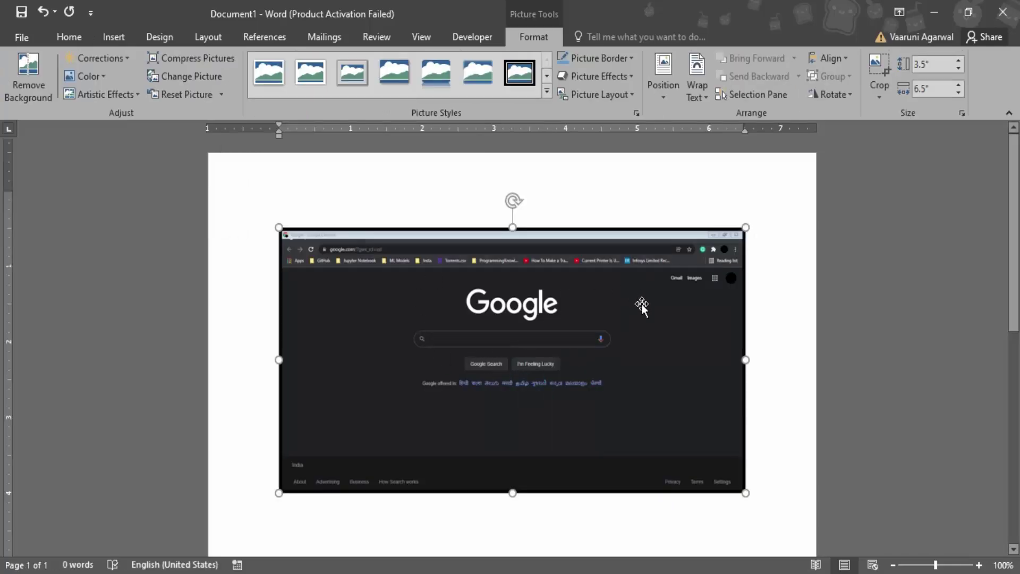
pyautogui.scroll(-3, 692, 334)
pyautogui.scroll(2, 806, 323)
pyautogui.click(786, 326)
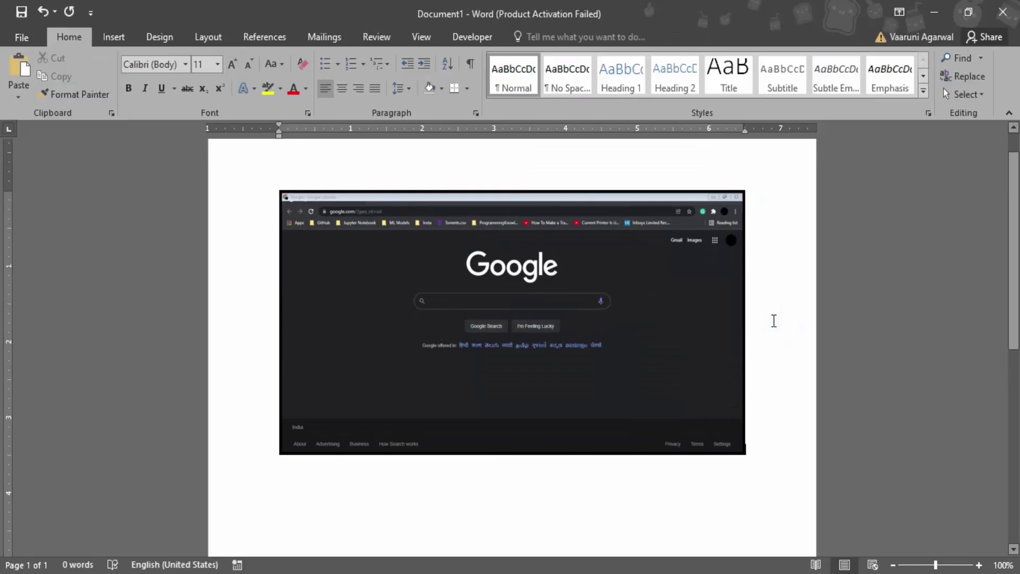